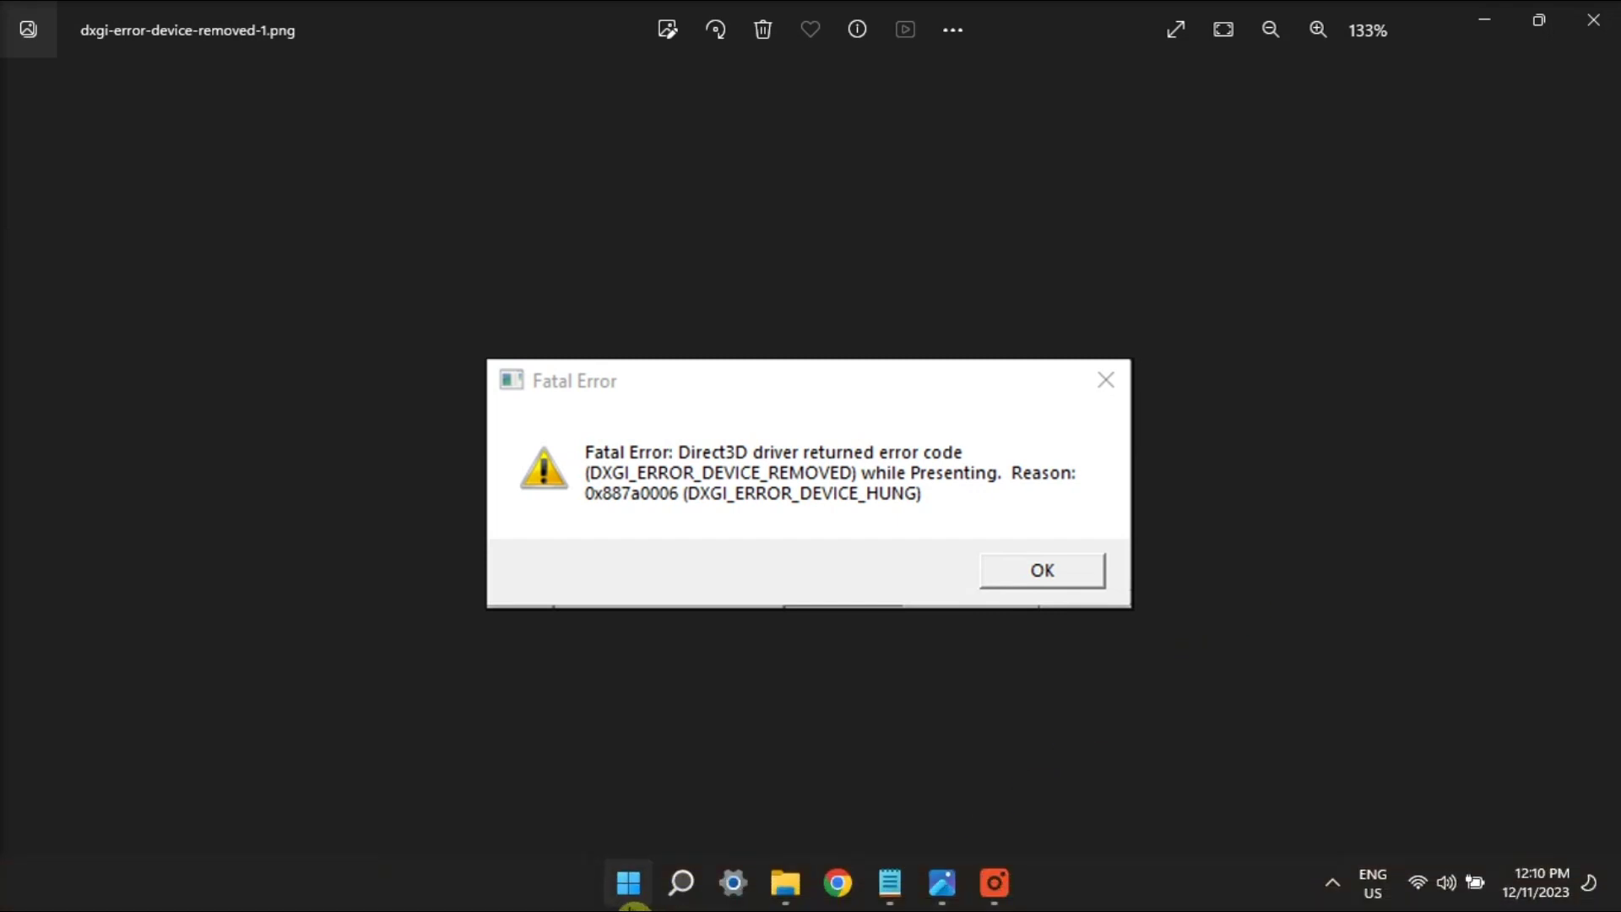
- Launch Registry Editor from Start search and go to HKLM\SYSTEM\CurrentControlSet\Control\GraphicsDrivers
click(629, 882)
text(REGEDIT)
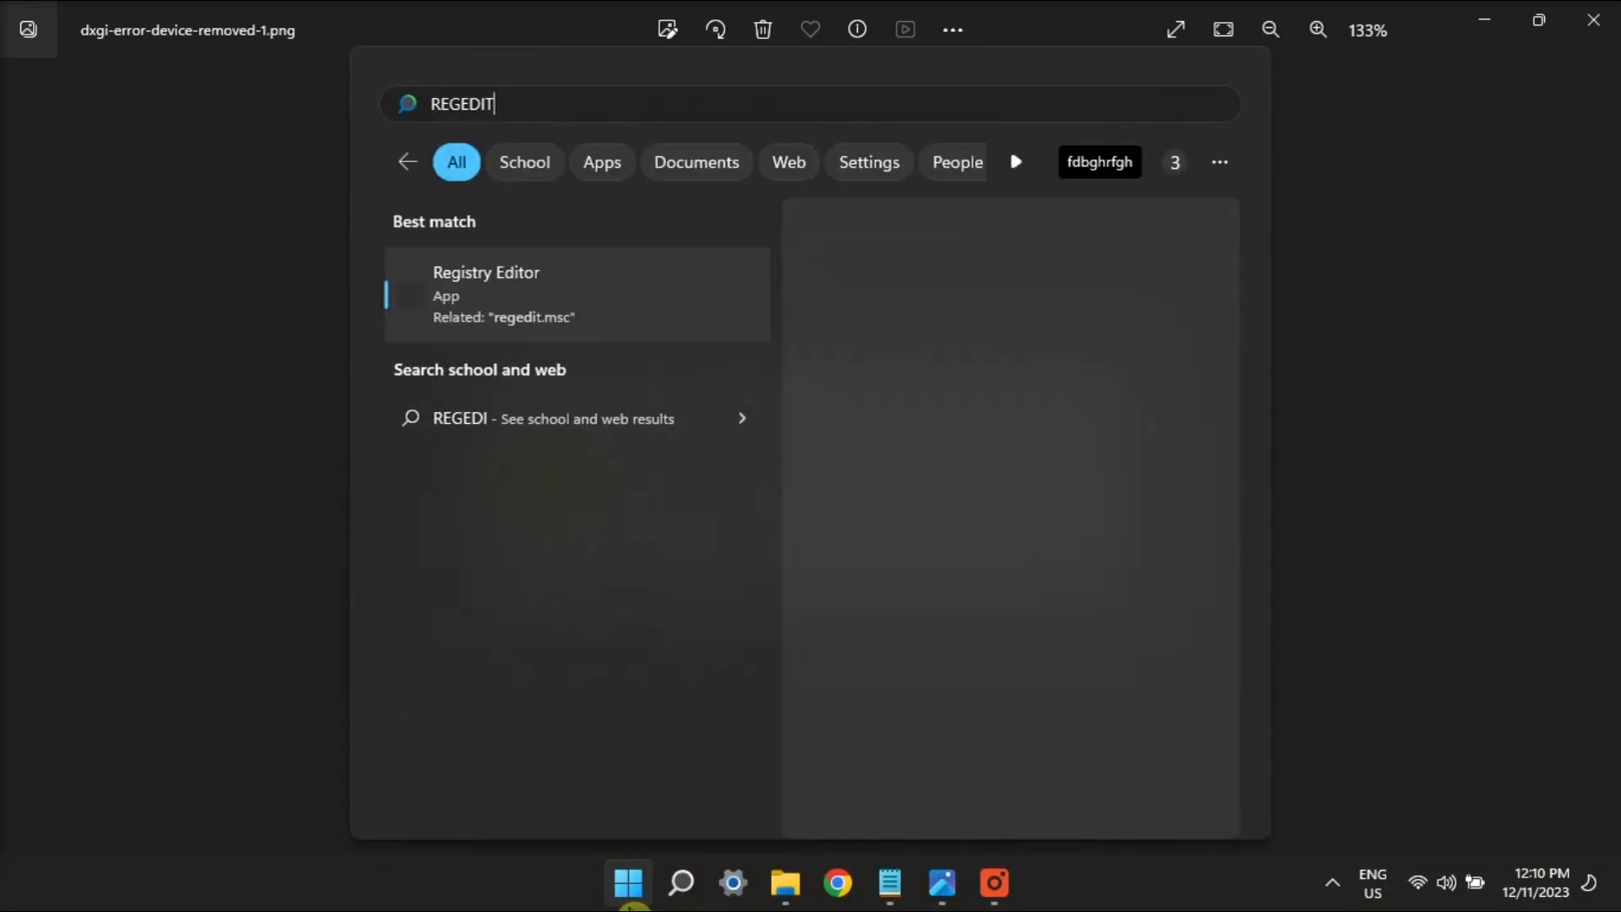
click(635, 902)
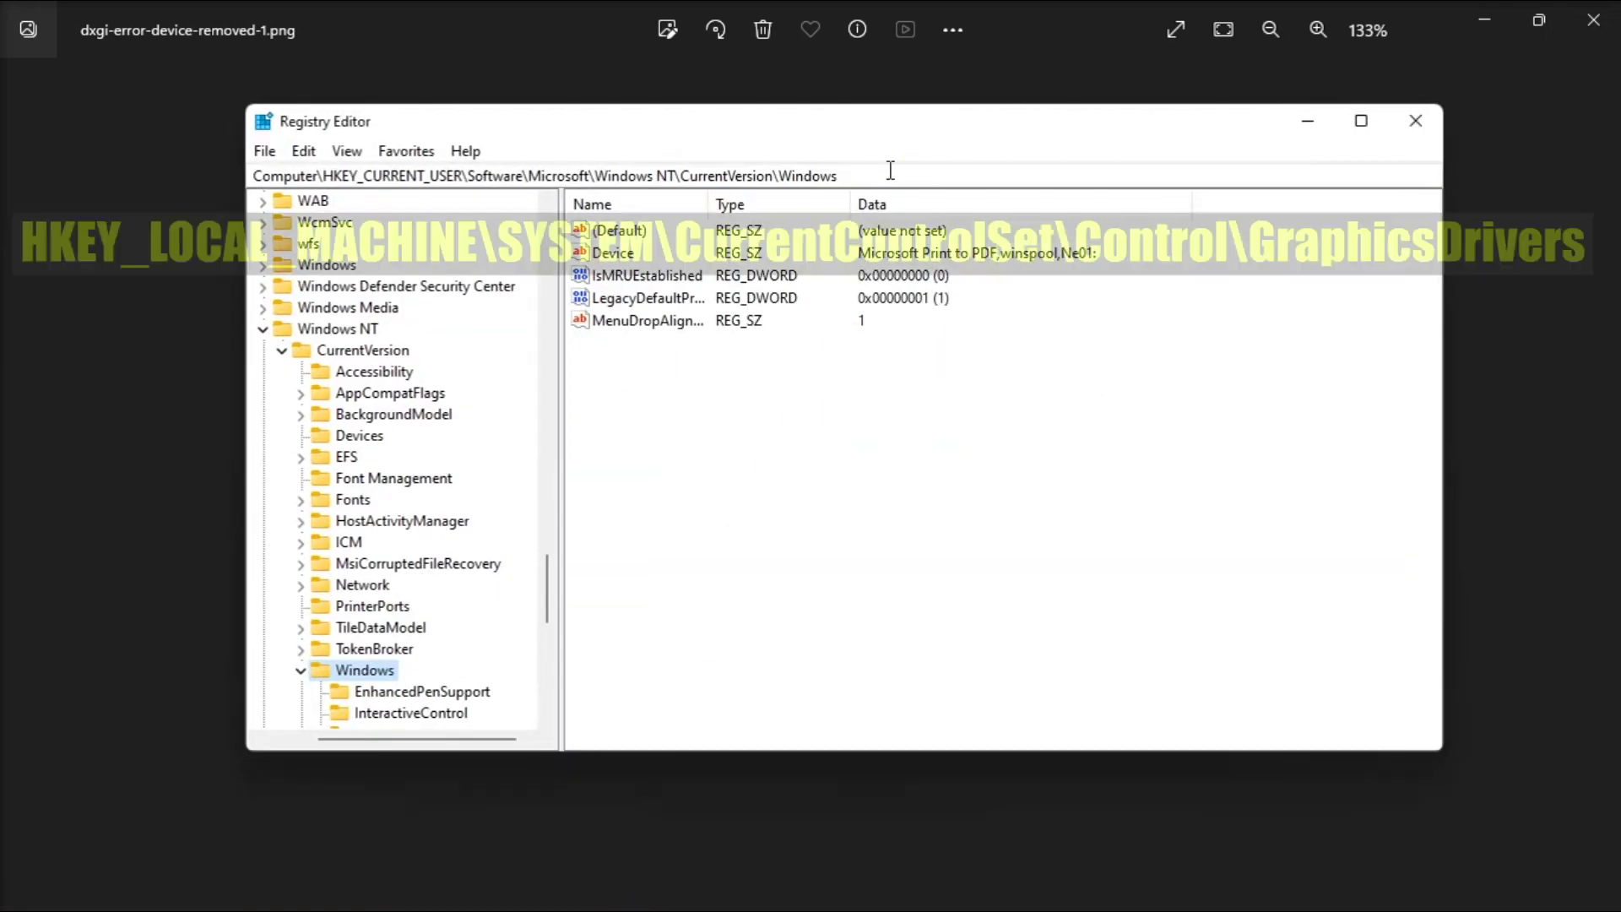
click(891, 171)
key(ctrl+a)
text(HKEY_LOCAL_MACHINE\SYSTEM\CurrentControlSet\Control\GraphicsDrivers)
key(ctrl+a)
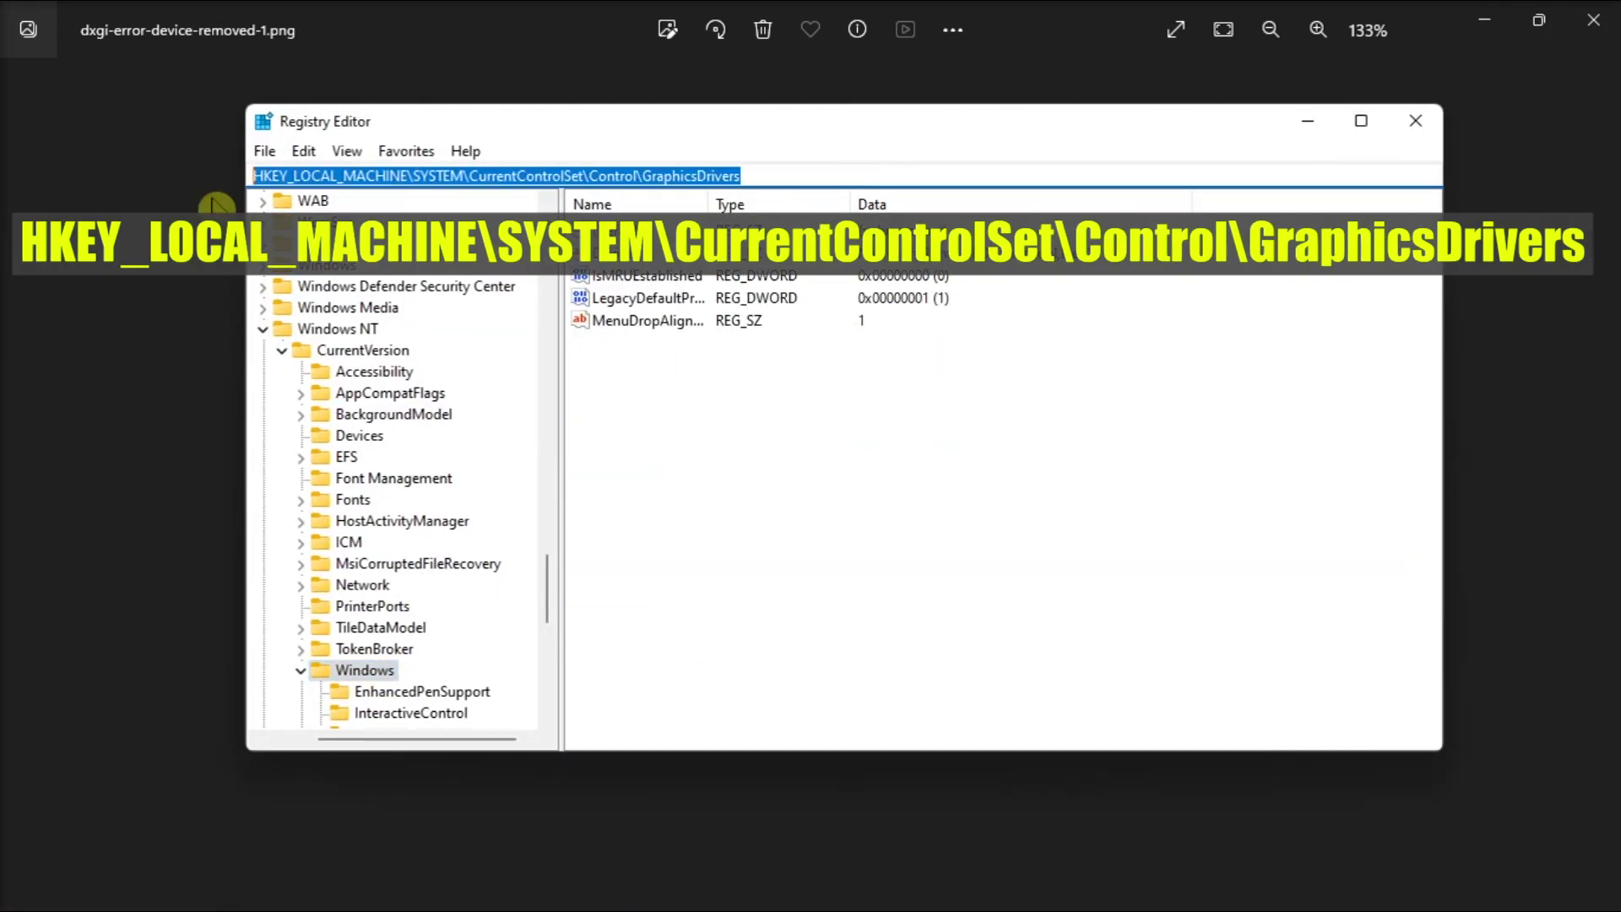
key(Return)
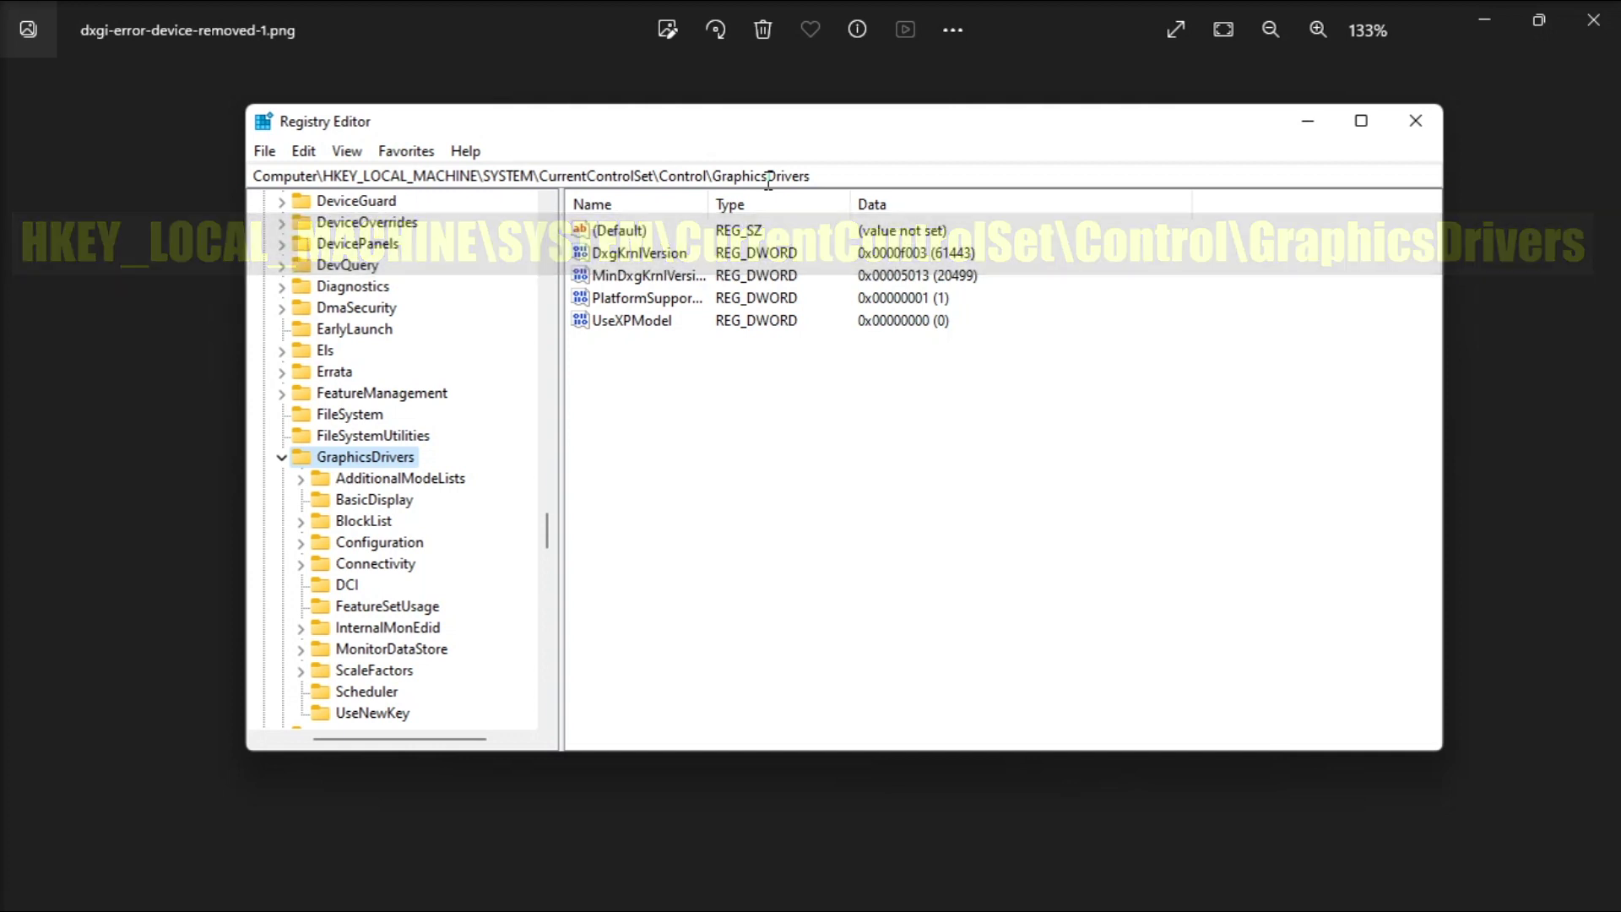
- Create a new DWORD (32-bit) value named TdrLevel under GraphicsDrivers
right_click(692, 397)
mouse_move(760, 410)
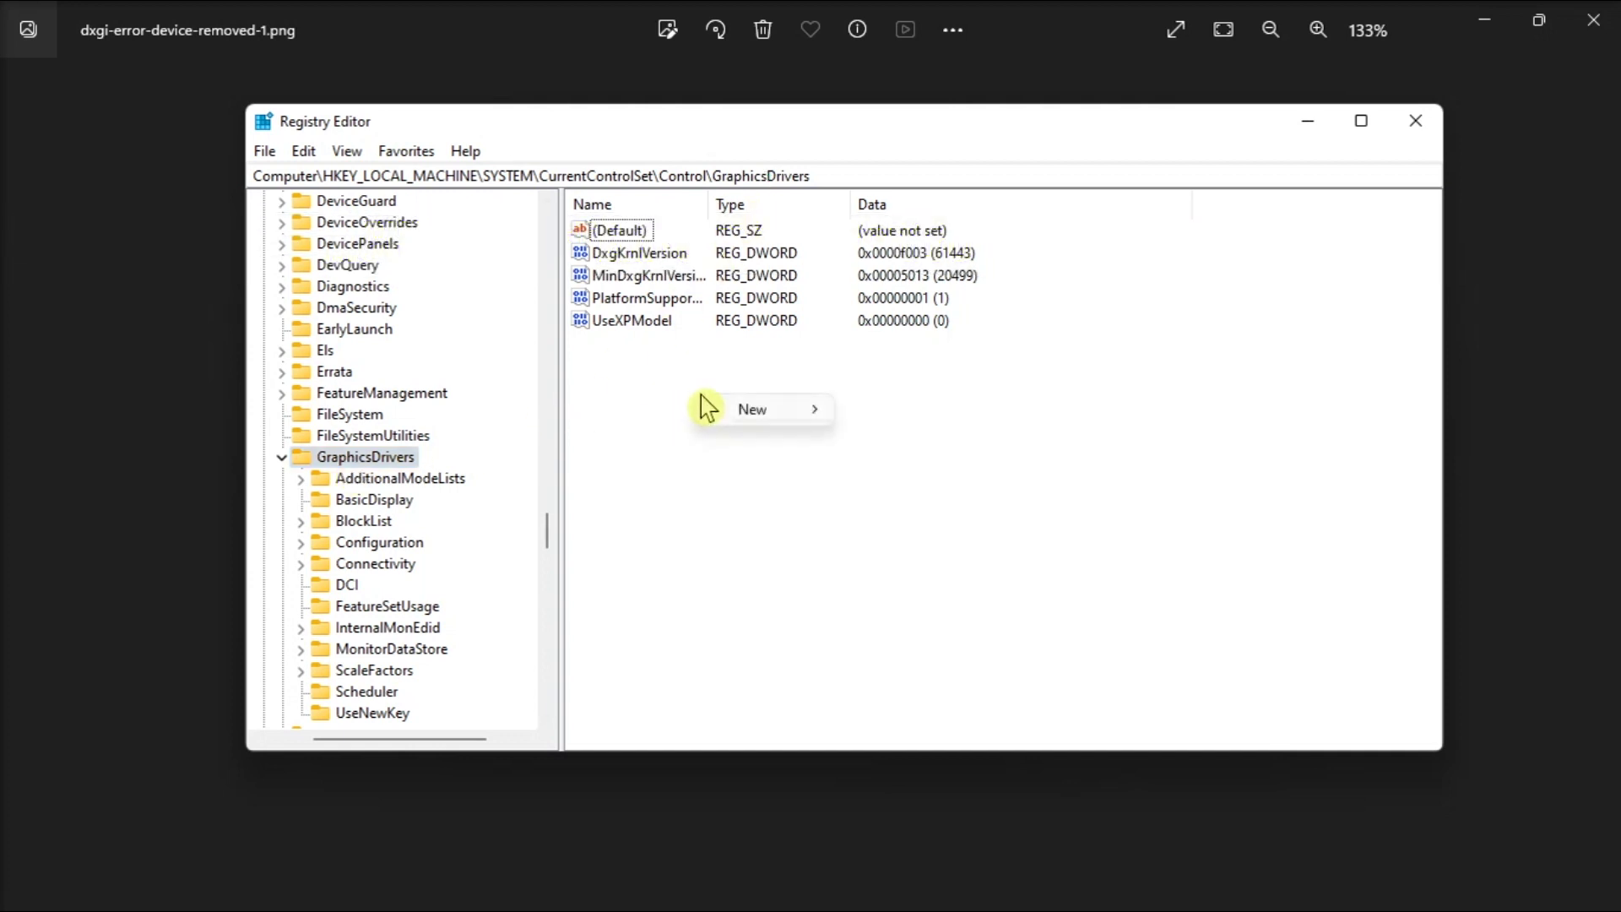
click(931, 510)
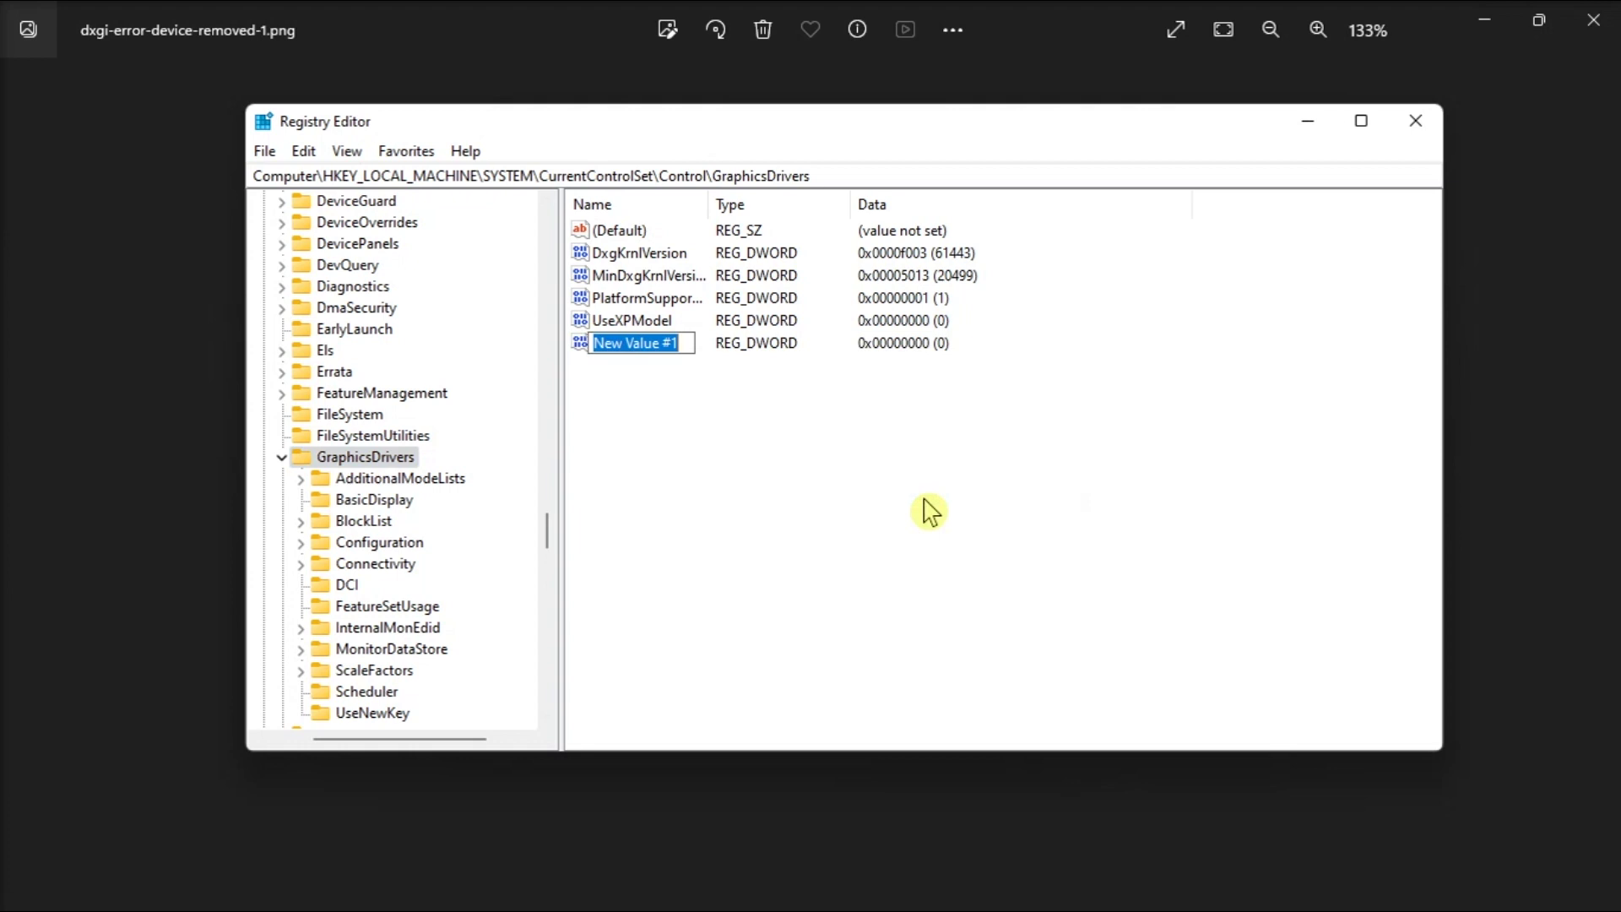
text(TdrLevel)
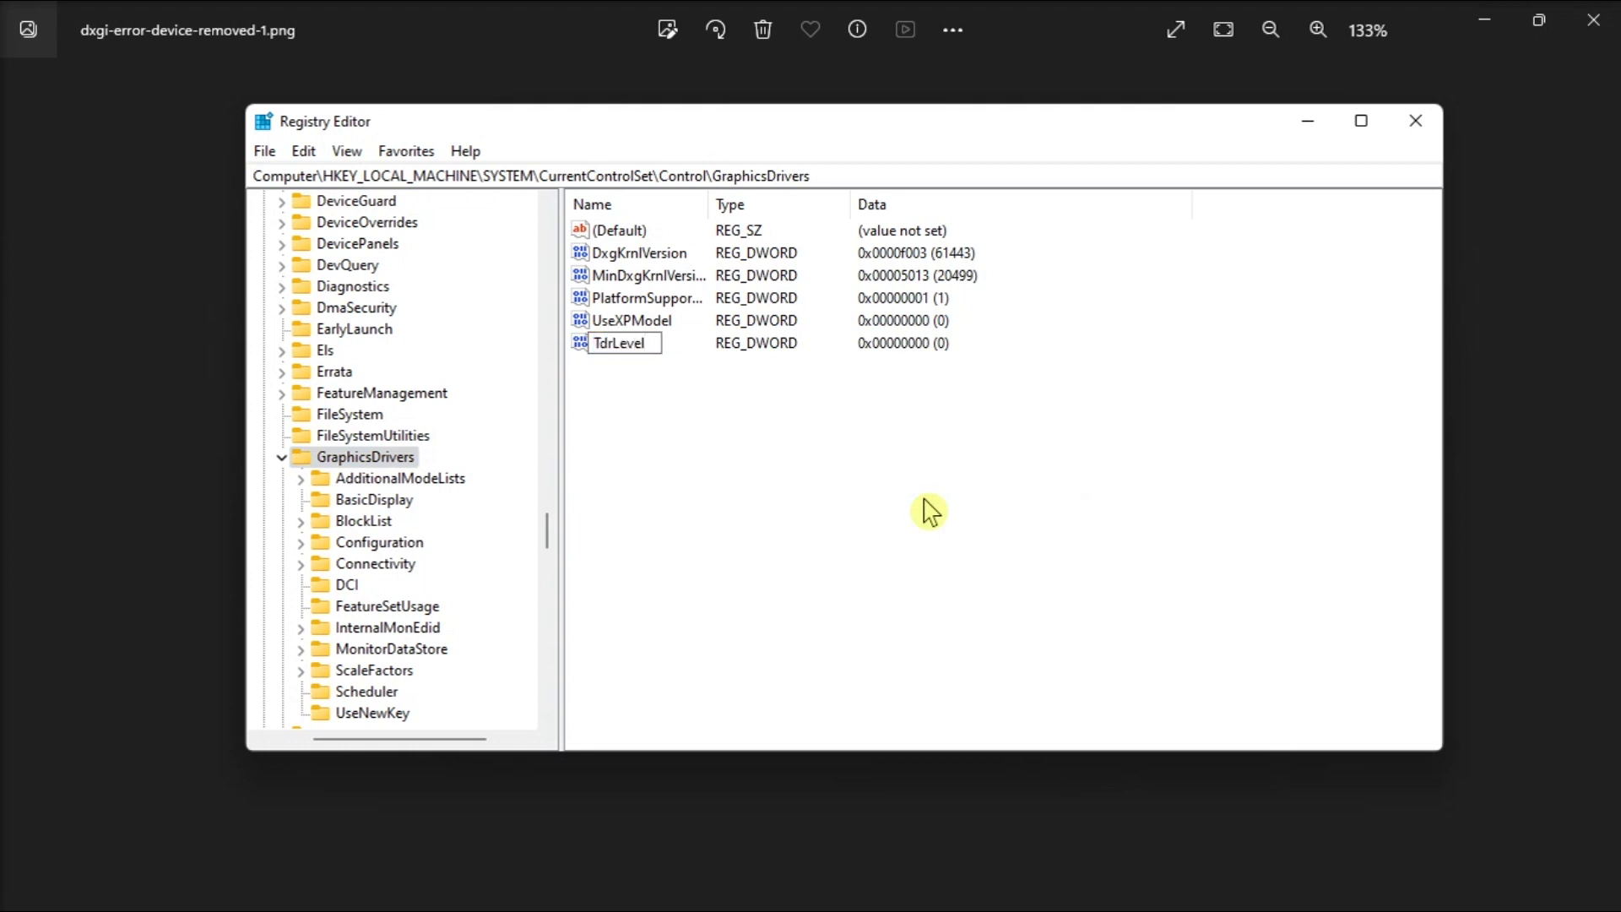
key(Return)
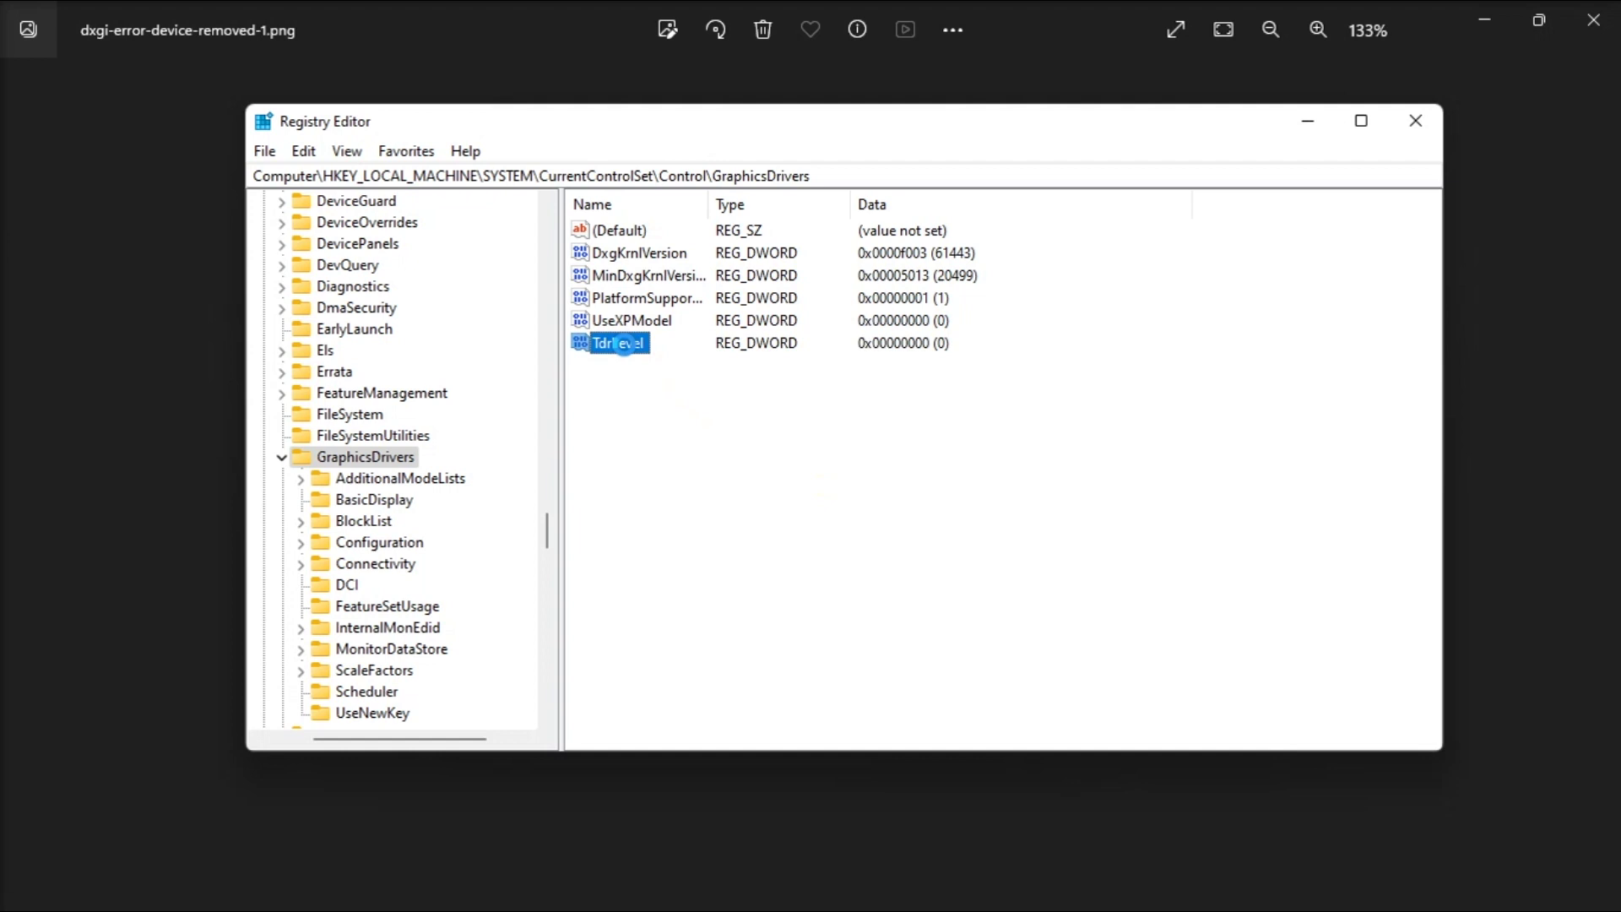
- Set TdrLevel's data to 0, then close Registry Editor and bring up the restart option
double_click(626, 344)
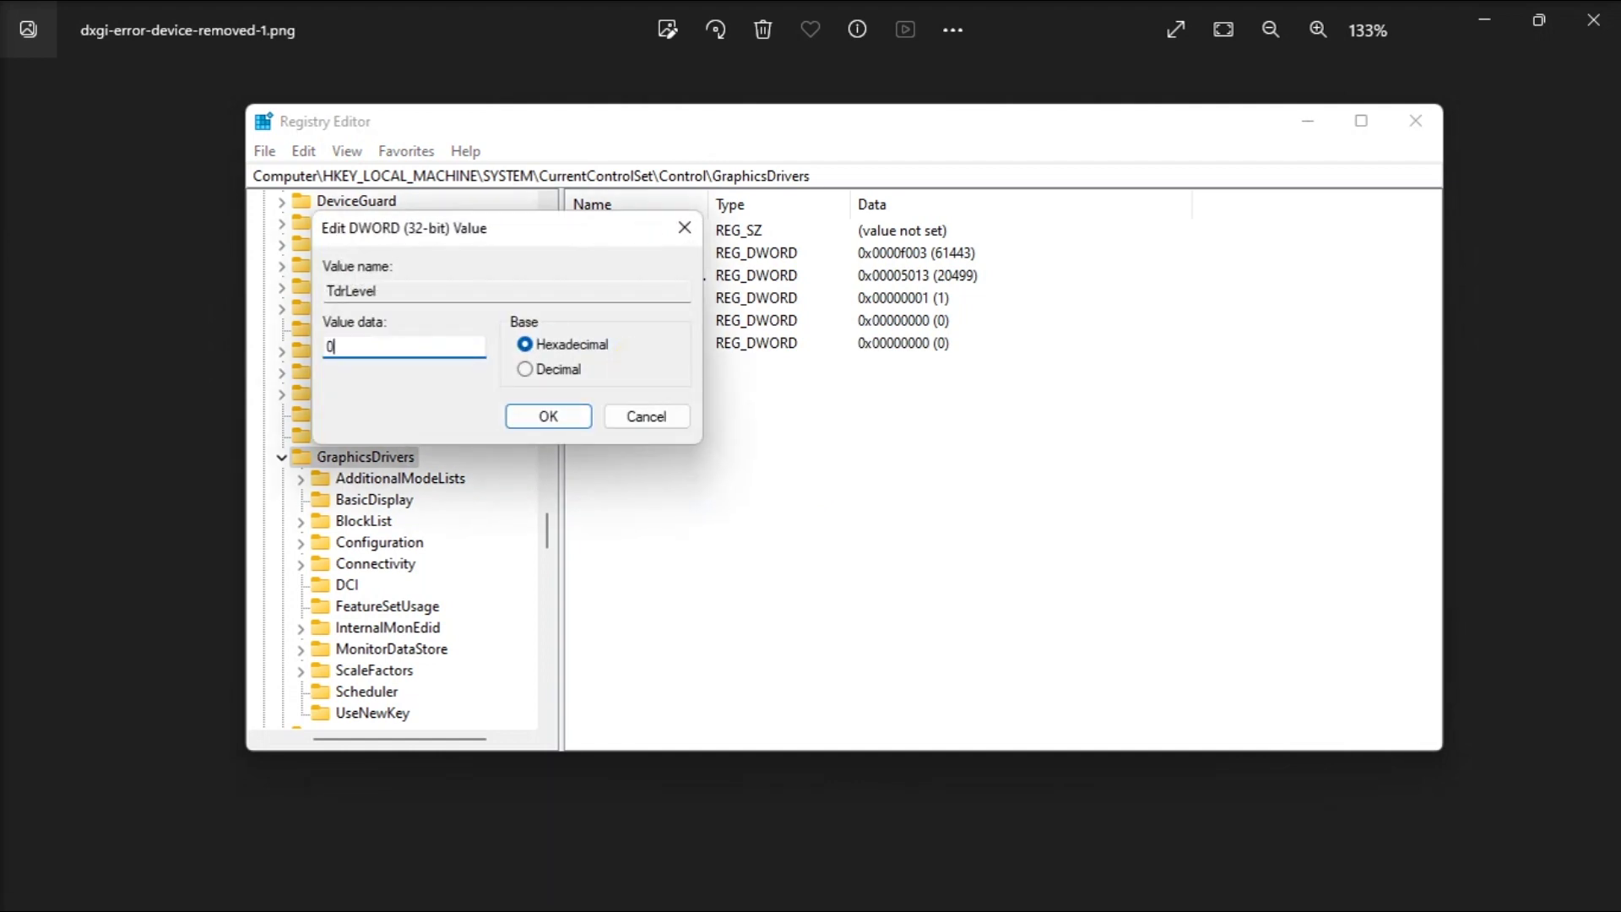
click(549, 417)
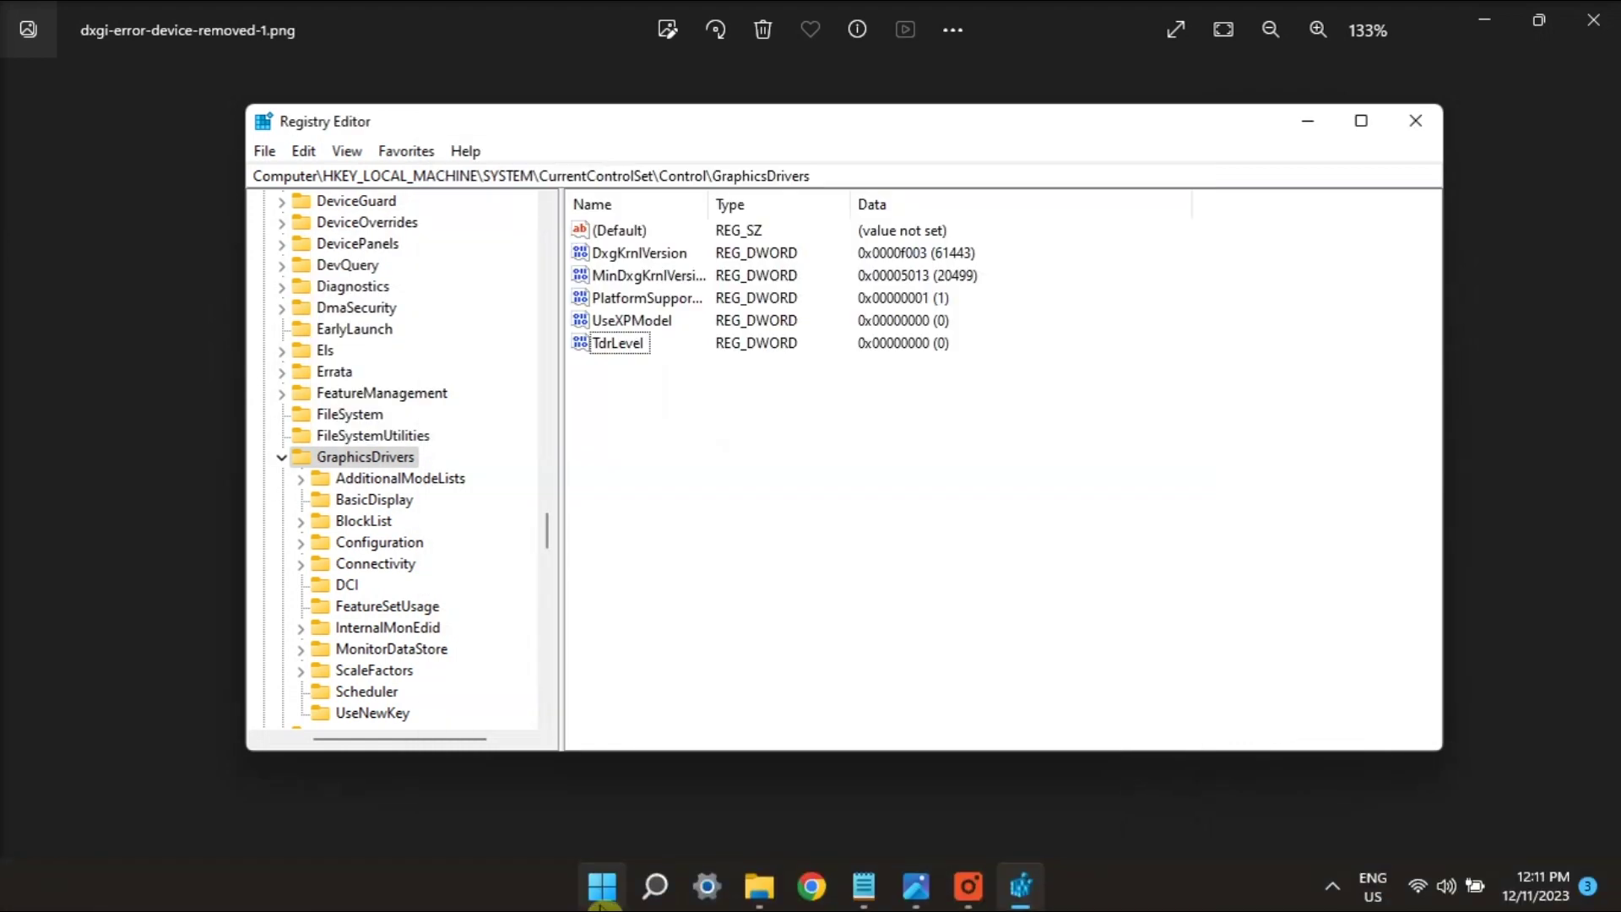
click(602, 882)
click(1105, 800)
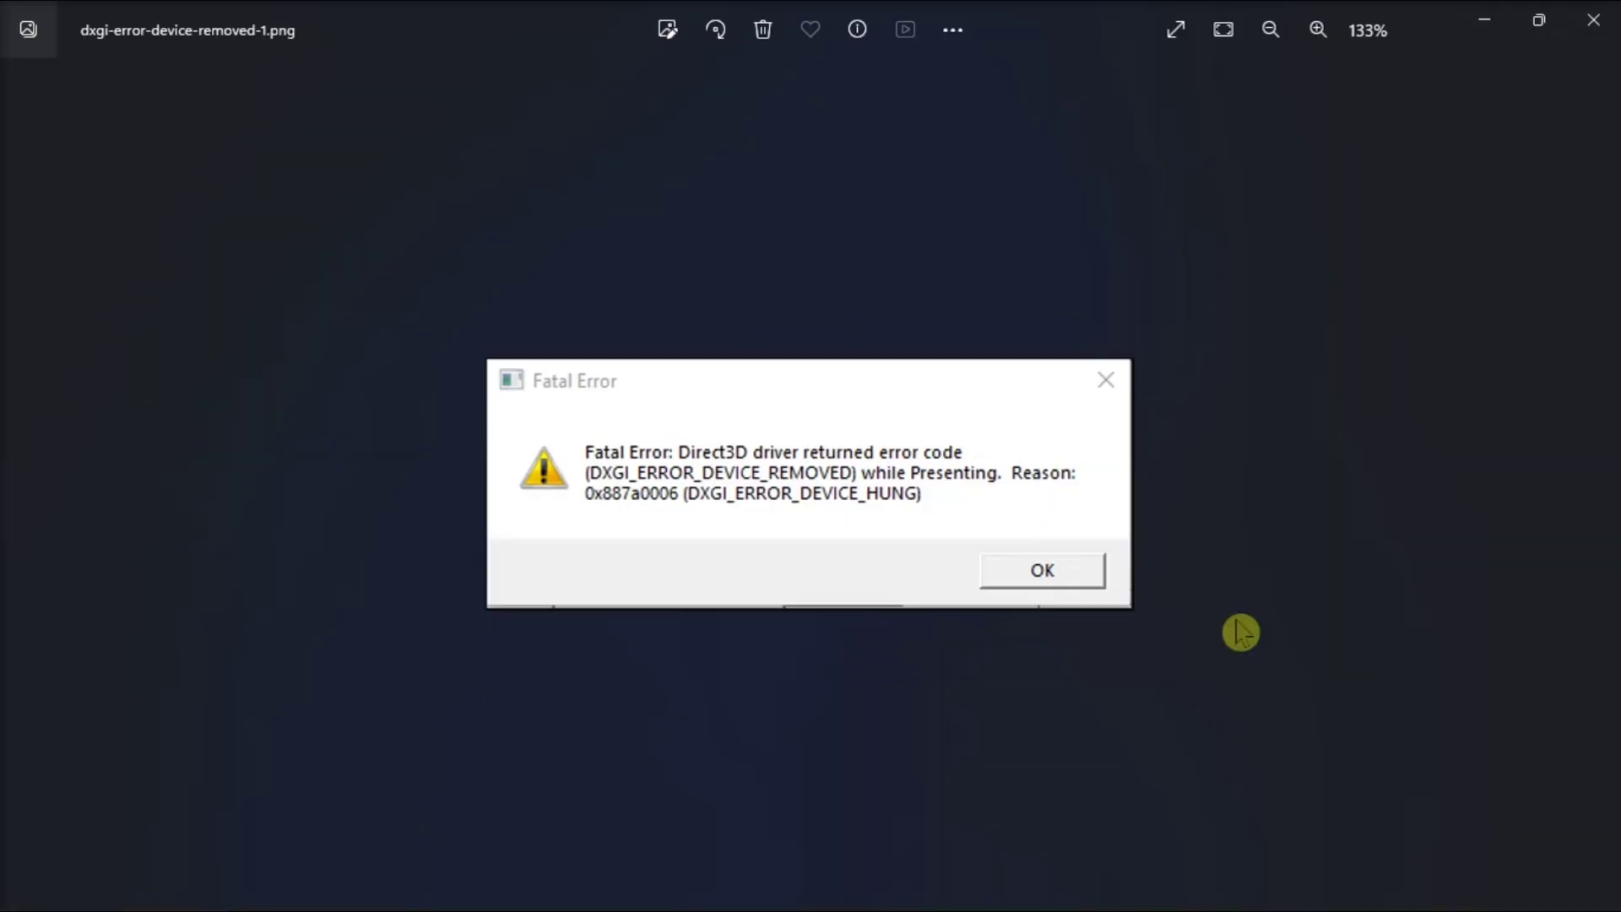
mouse_move(941, 882)
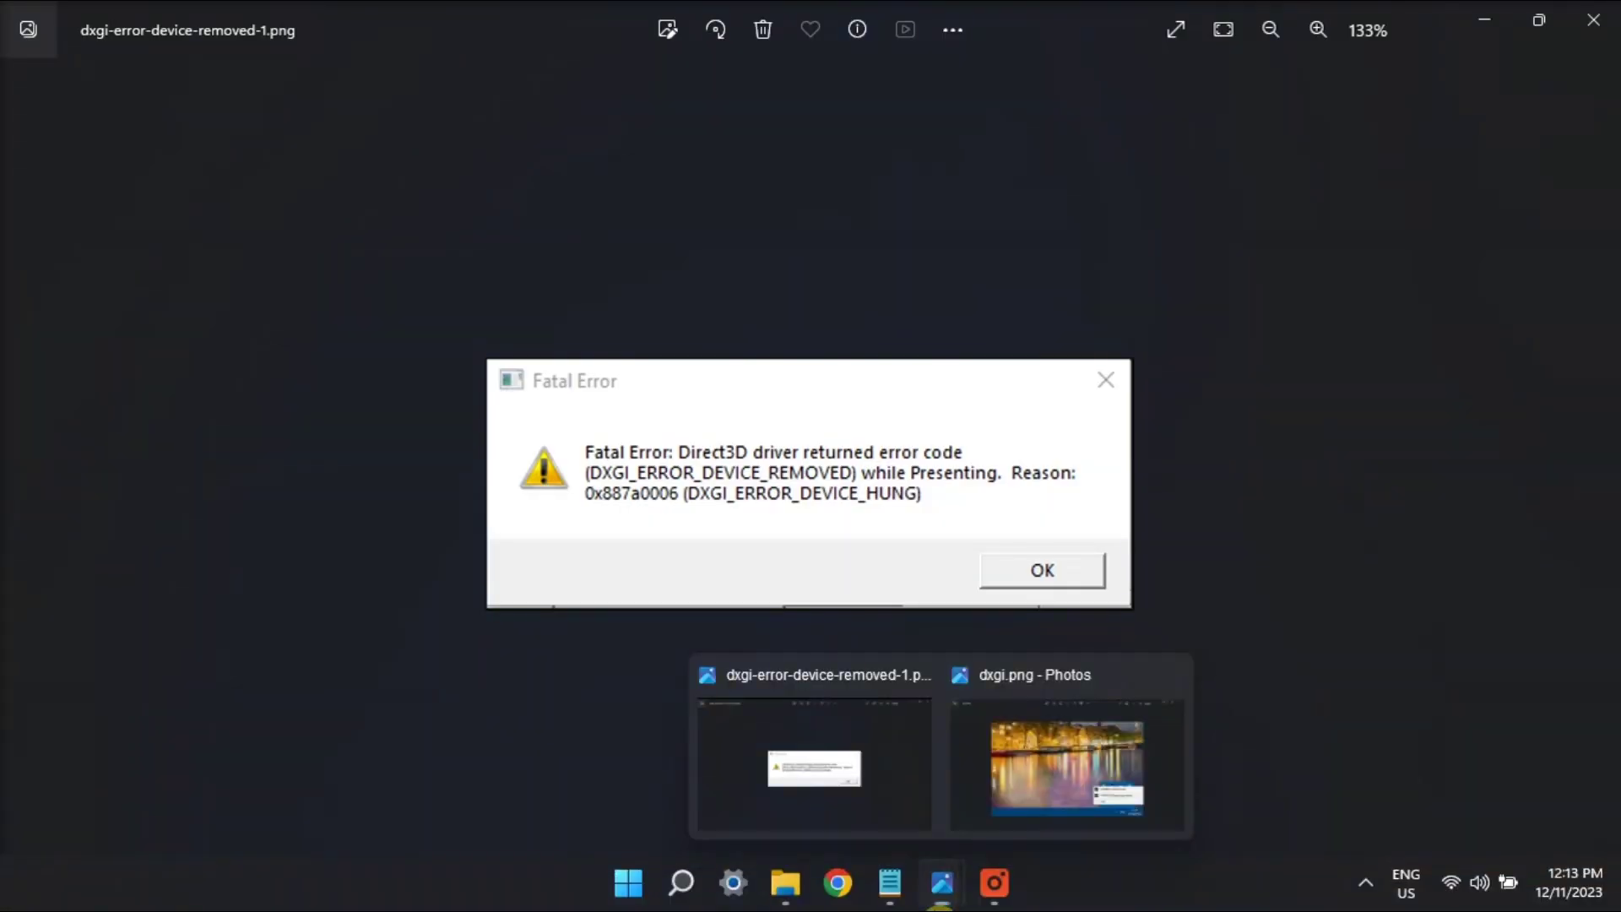
click(1042, 779)
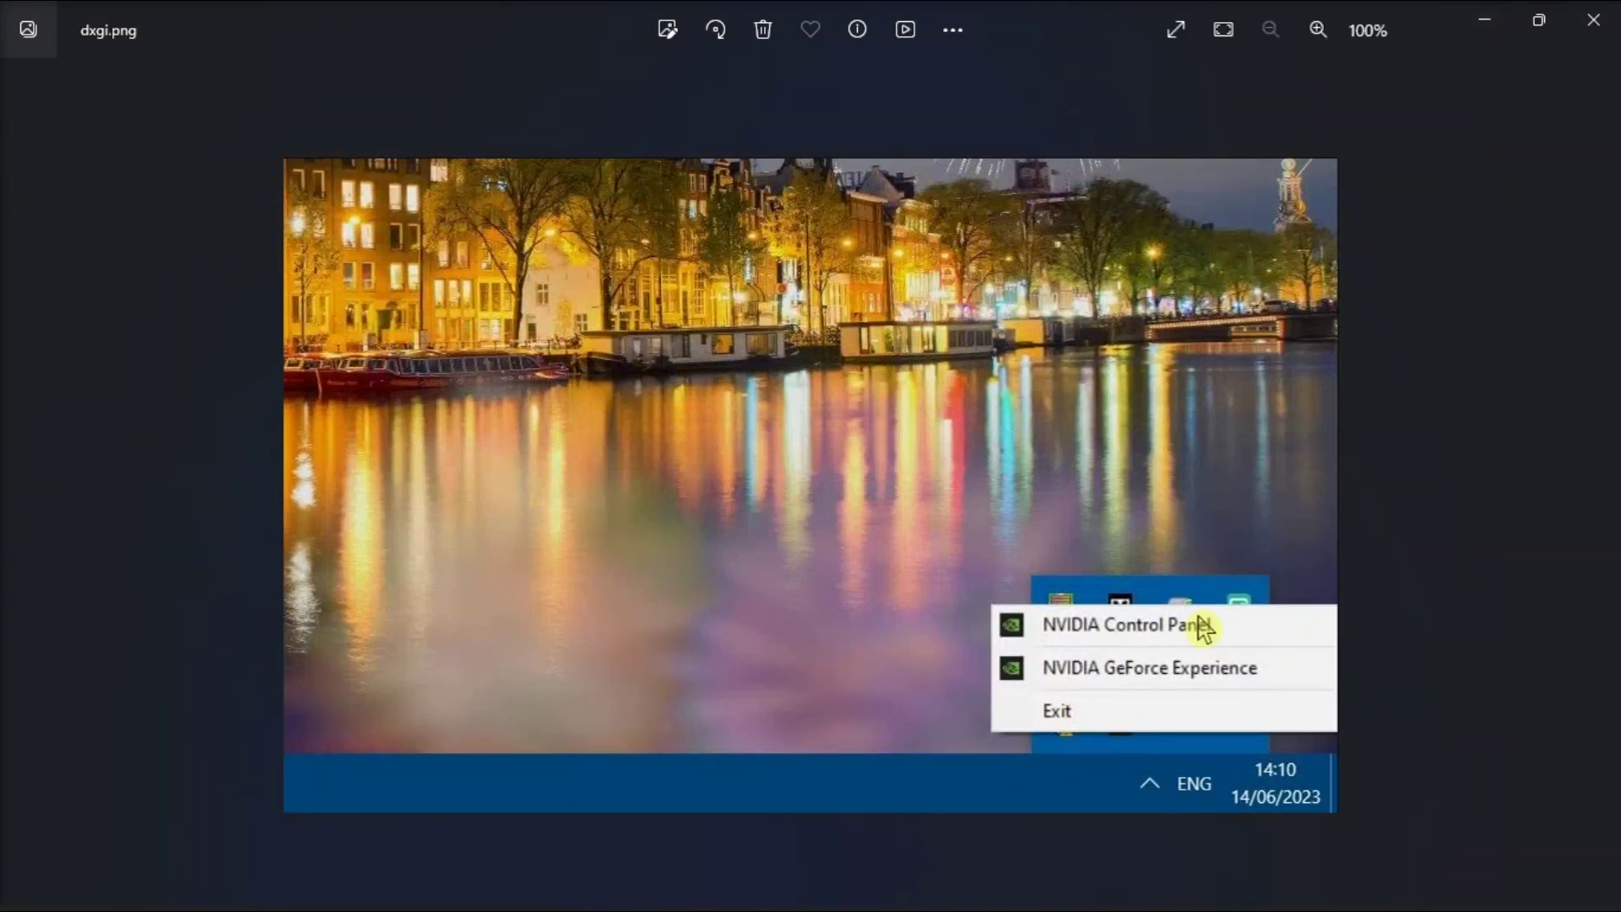
key(Right)
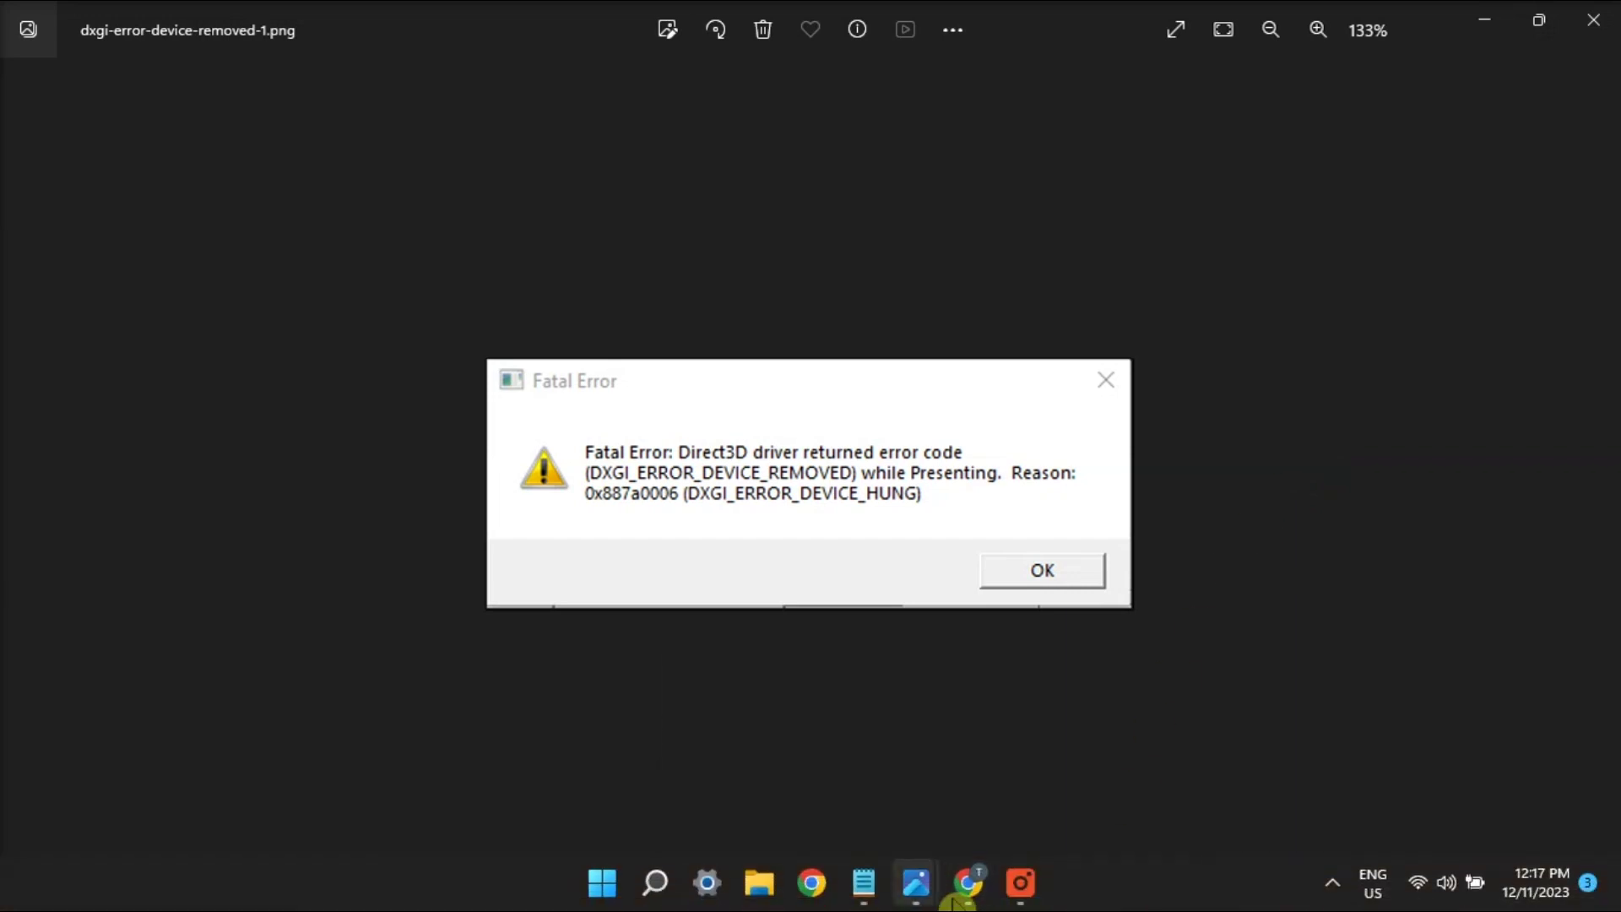
click(1021, 798)
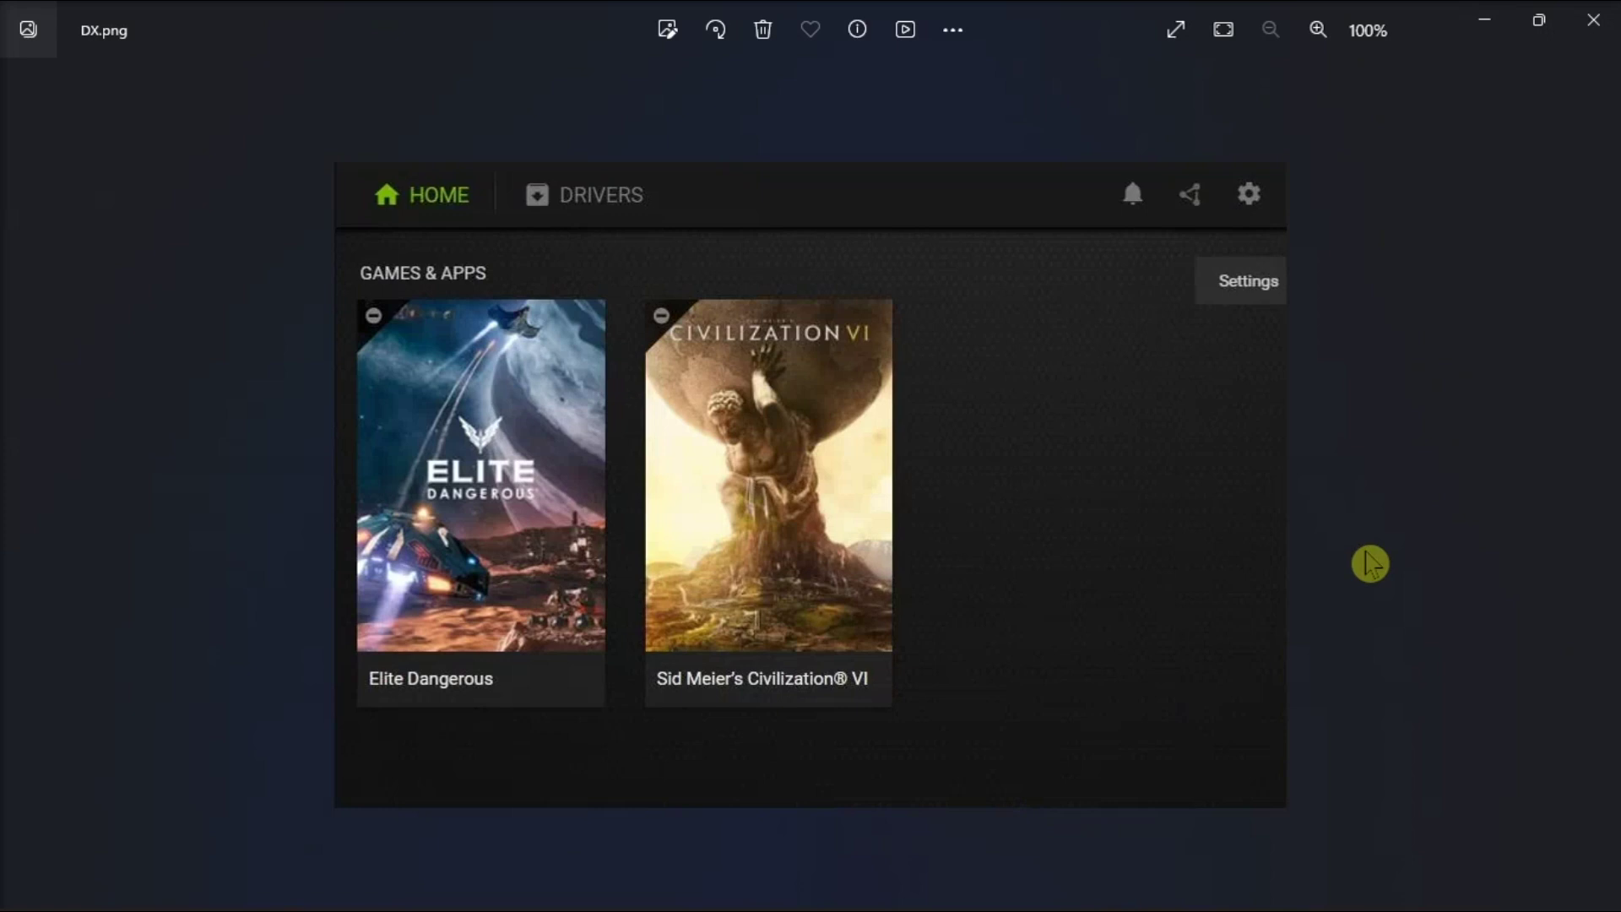
key(Right)
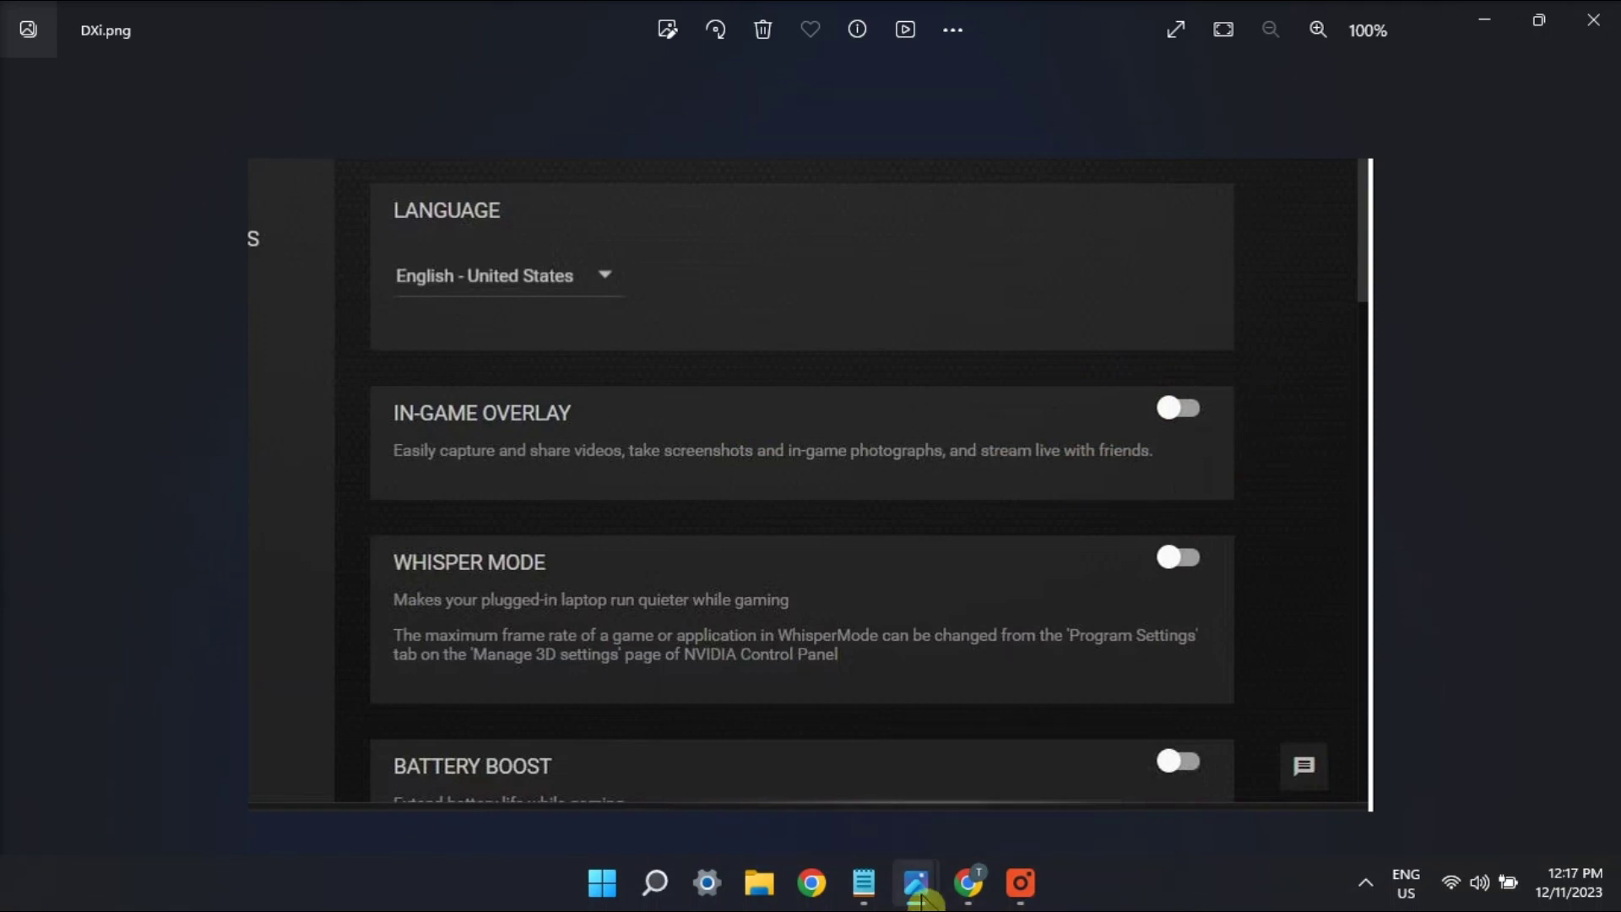
mouse_move(916, 882)
click(887, 809)
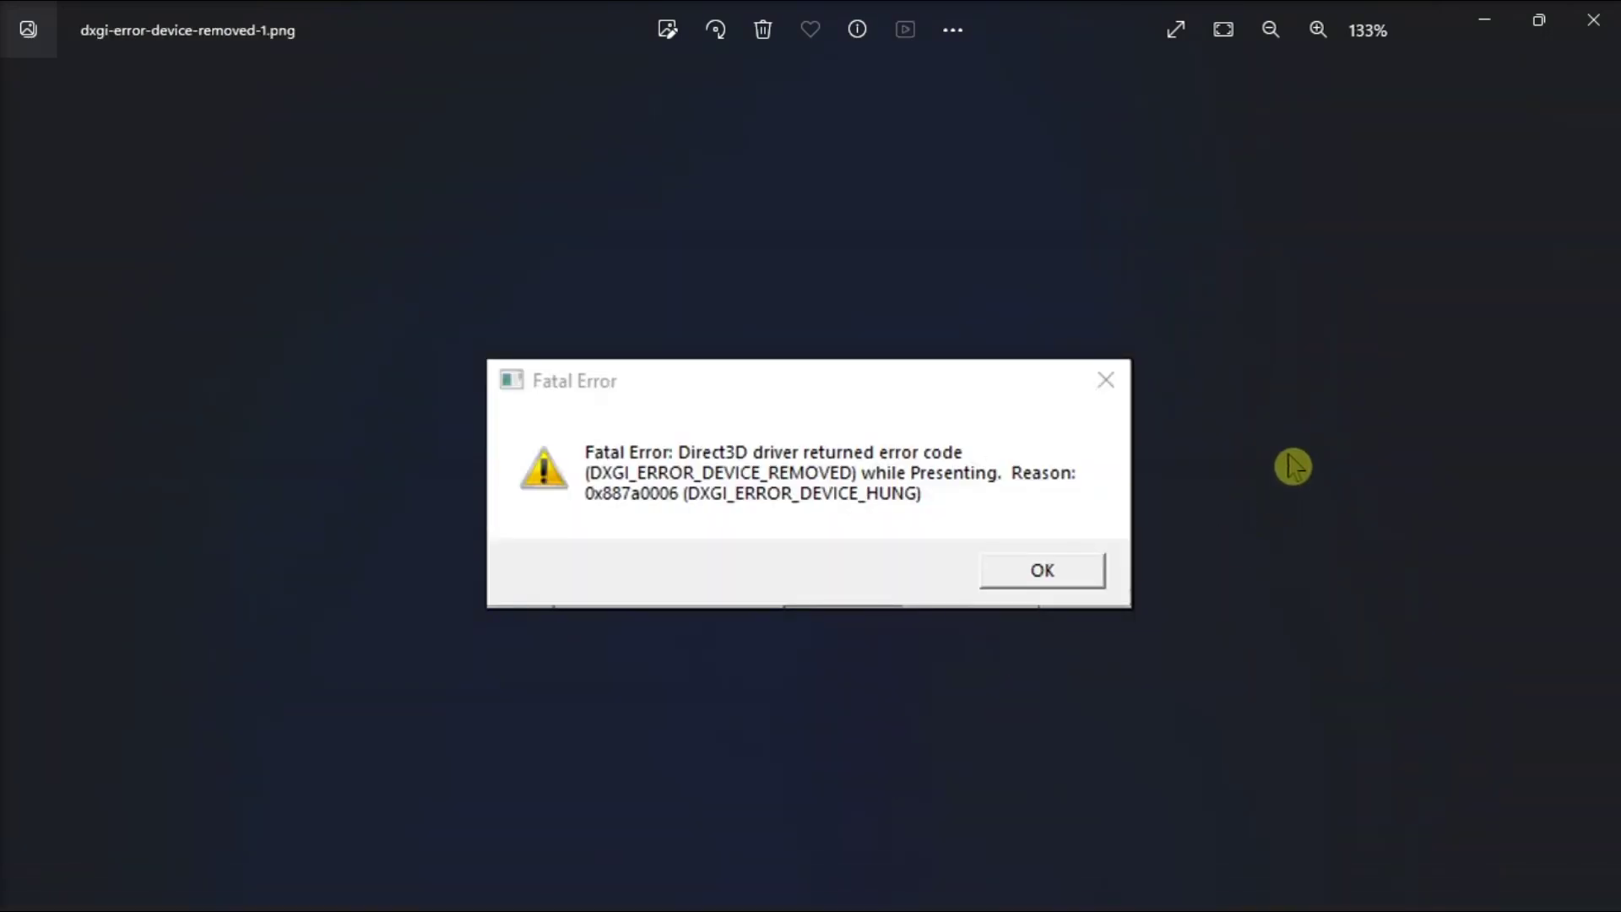